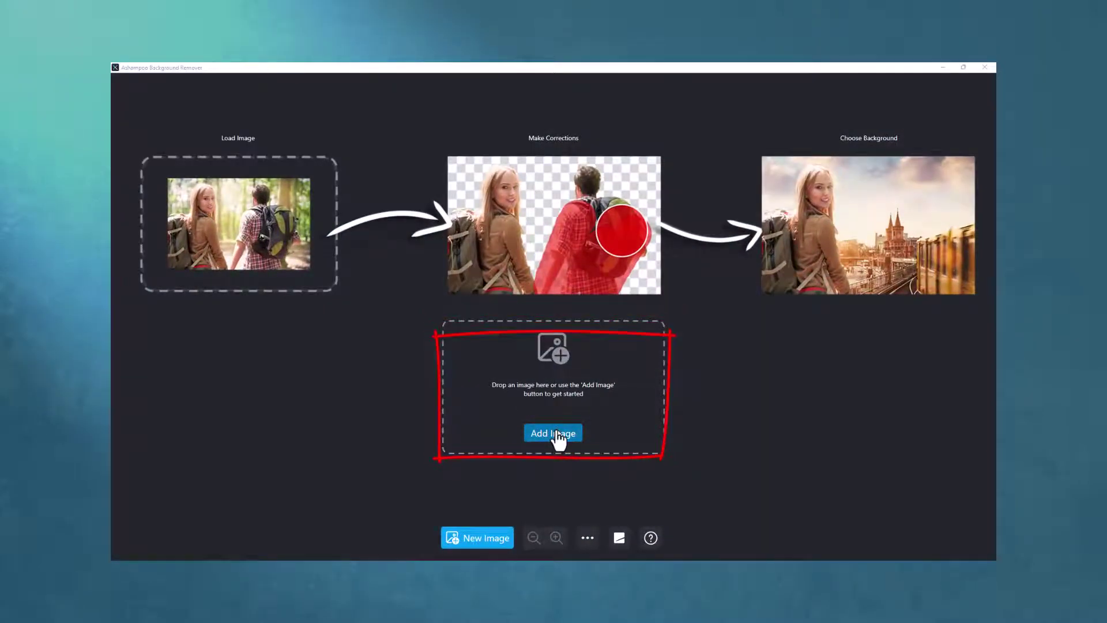
- Load Seagulls.jpg through the Add Image file picker
click(553, 433)
scroll(353, 246, down, 5)
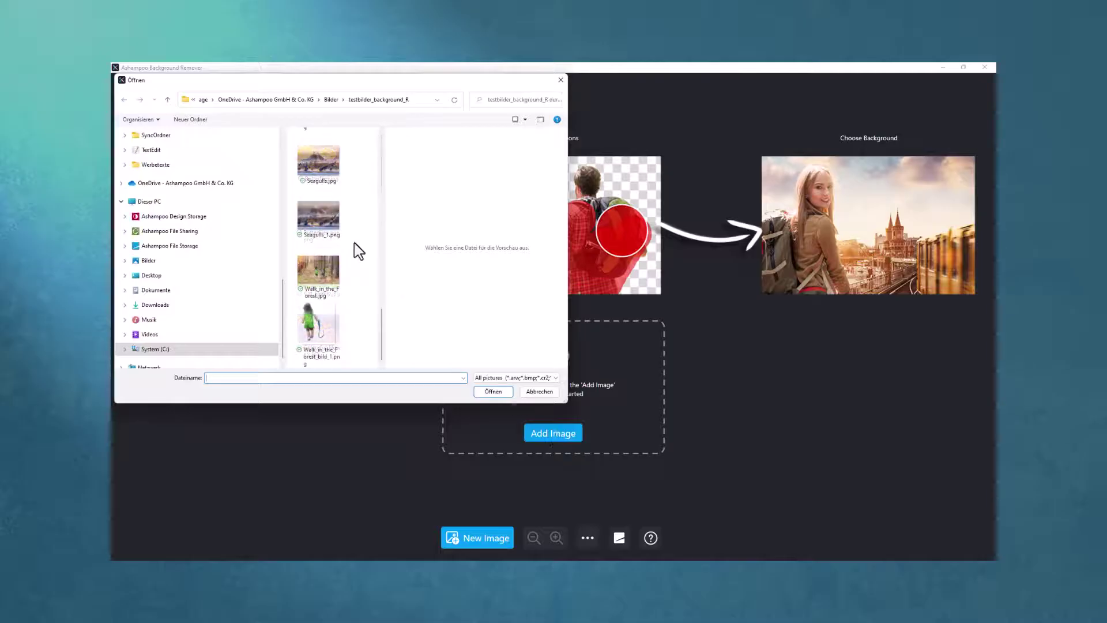
click(319, 164)
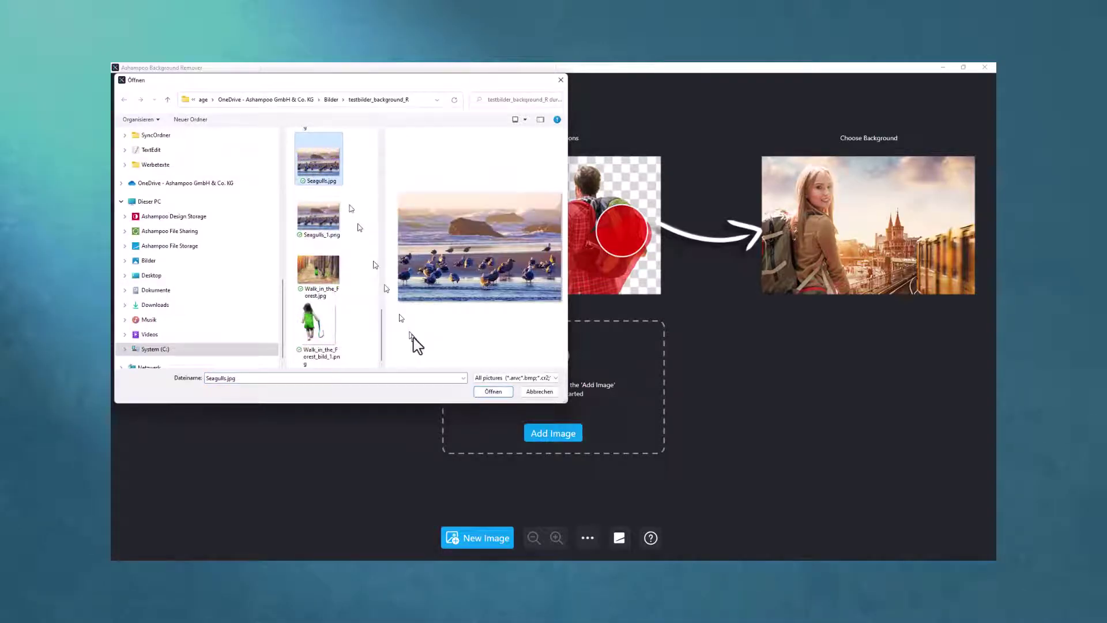
click(492, 391)
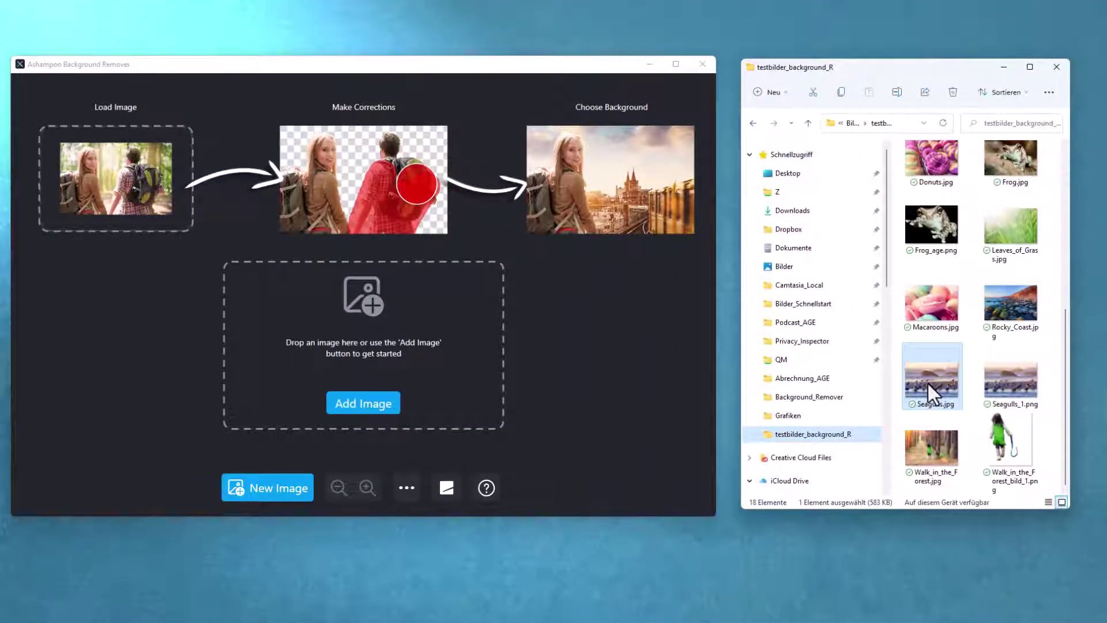
- Drag Seagulls.jpg from File Explorer onto the background remover's drop zone
drag(928, 383, 355, 378)
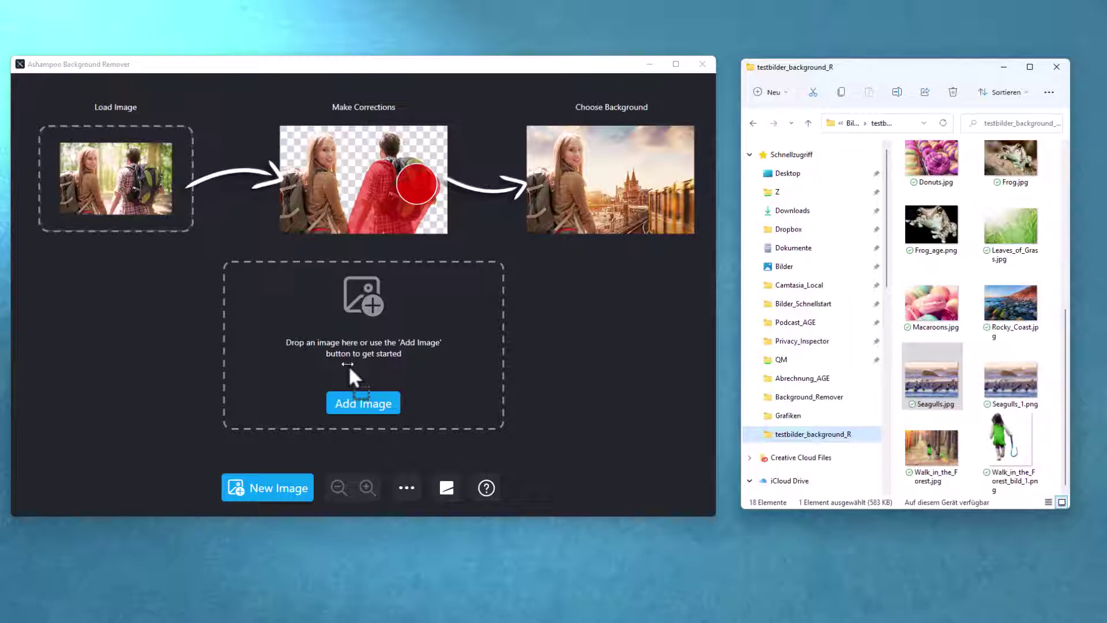
drag(348, 369, 349, 369)
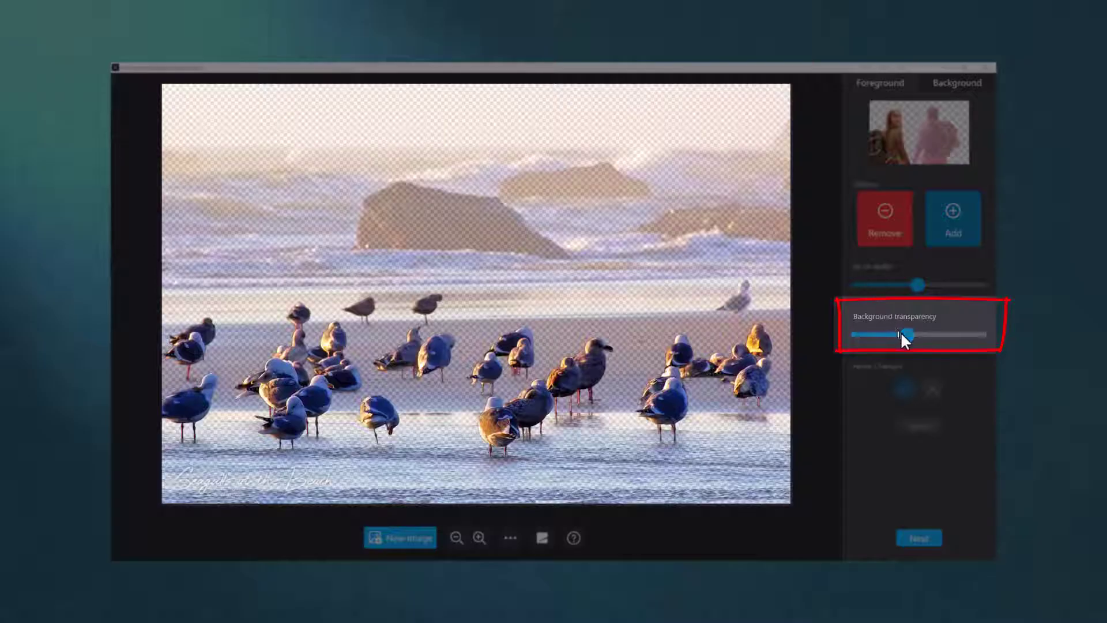
- Push Background transparency to its maximum, then ease it slightly back
mouse_move(907, 335)
mouse_down()
mouse_move(977, 344)
mouse_move(925, 340)
mouse_up()
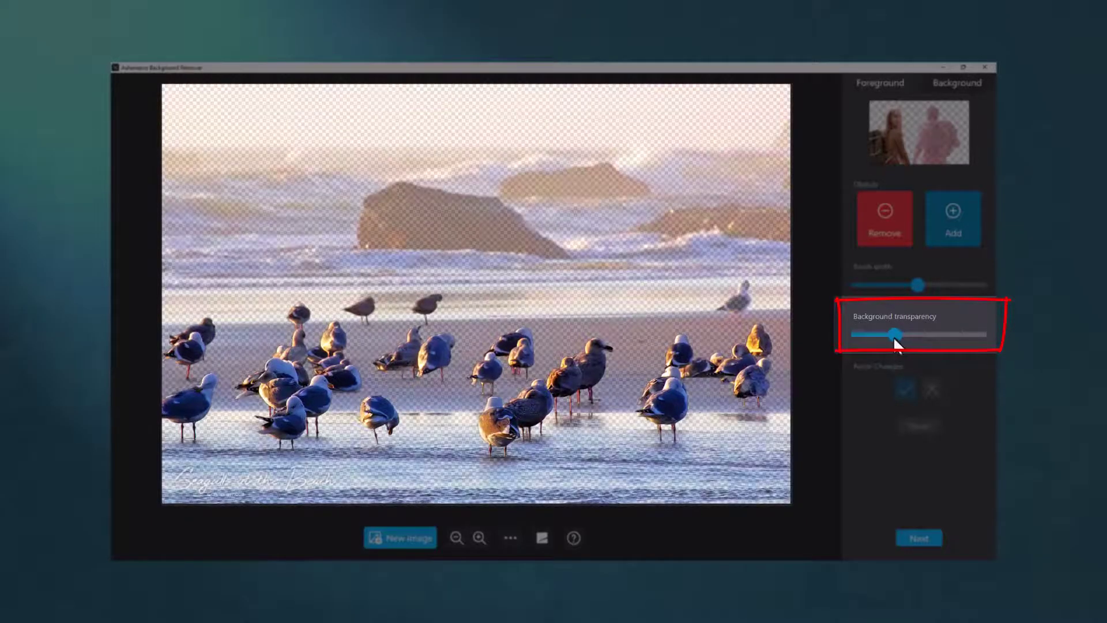
mouse_move(893, 337)
mouse_down()
mouse_move(870, 338)
mouse_move(924, 337)
mouse_up()
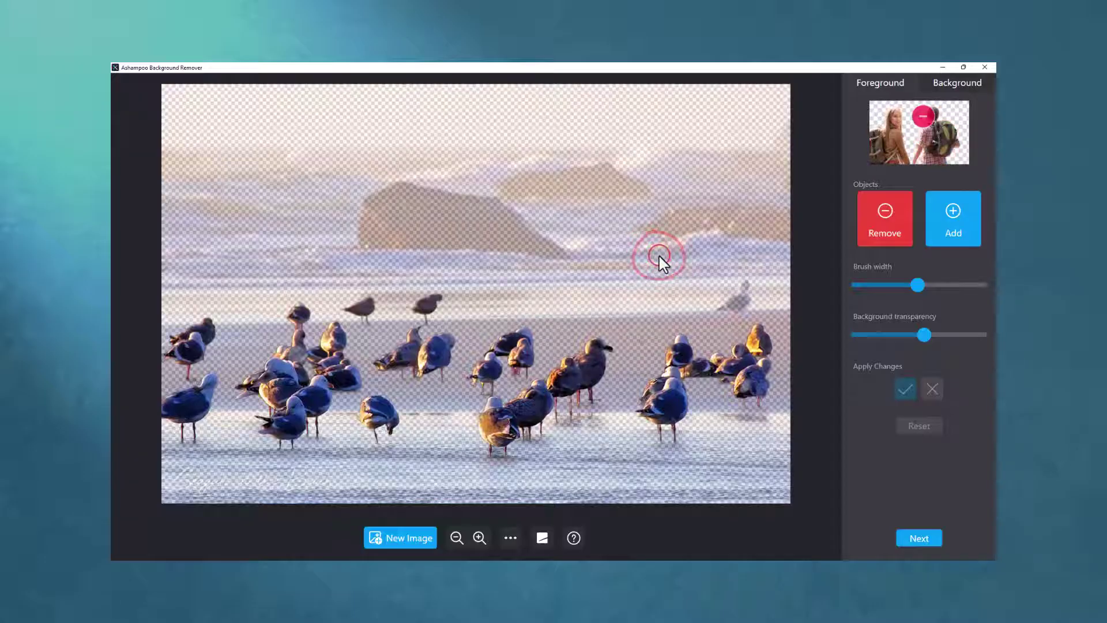
- Try Remove and Keep strokes on two birds, discard them, and adjust the Brush width
click(444, 295)
mouse_move(441, 296)
mouse_down()
mouse_move(417, 302)
mouse_move(427, 323)
mouse_move(439, 301)
mouse_up()
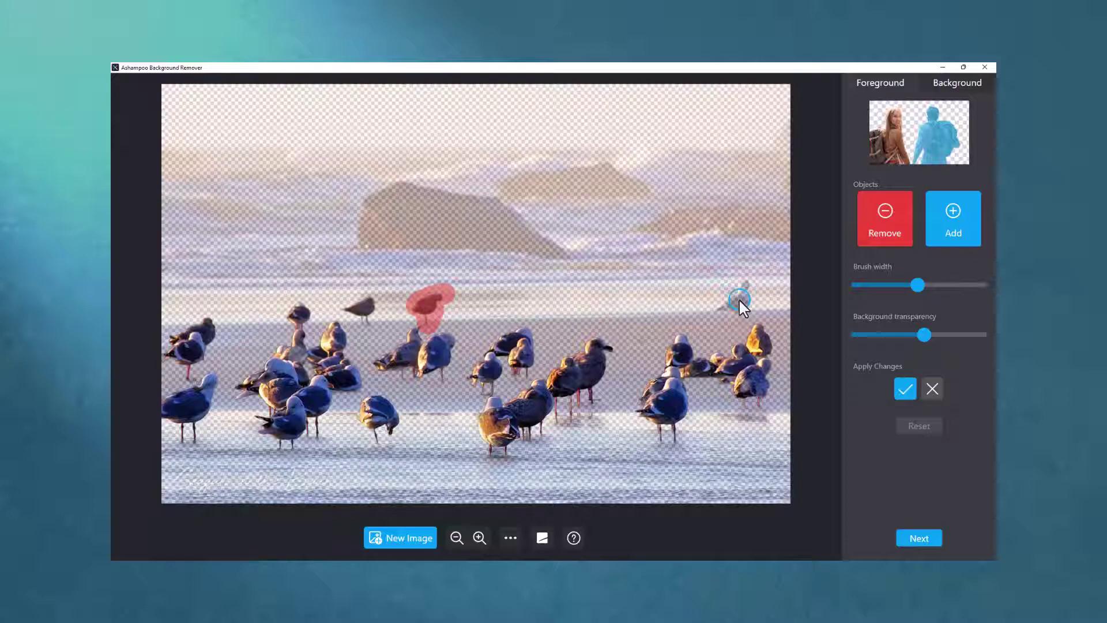
mouse_move(728, 302)
mouse_down()
mouse_move(741, 288)
mouse_move(733, 298)
mouse_up()
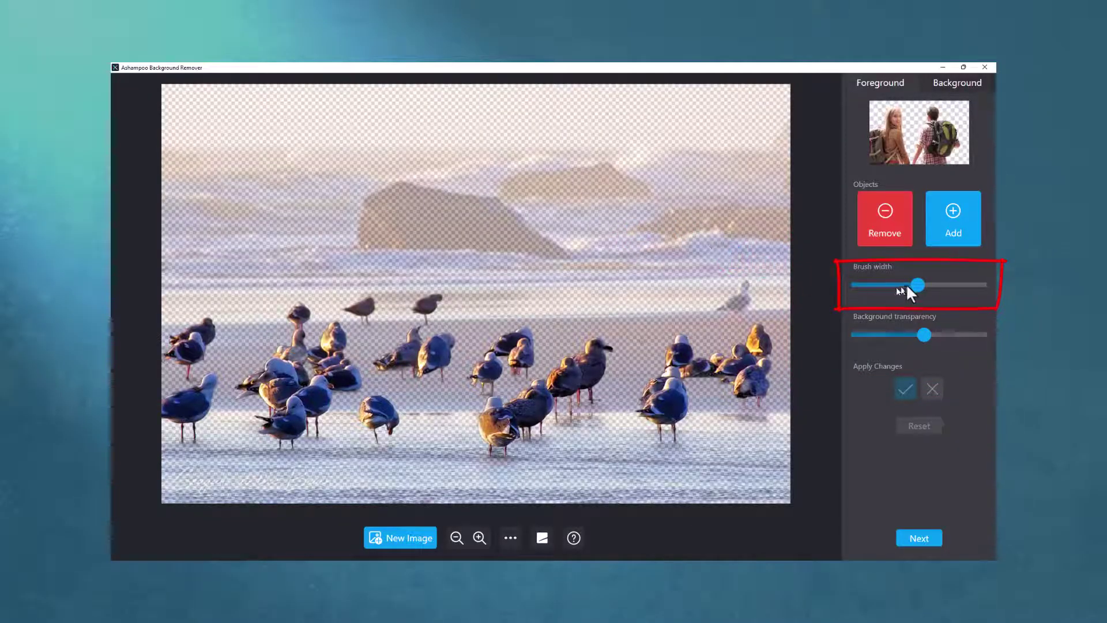
drag(918, 284, 880, 285)
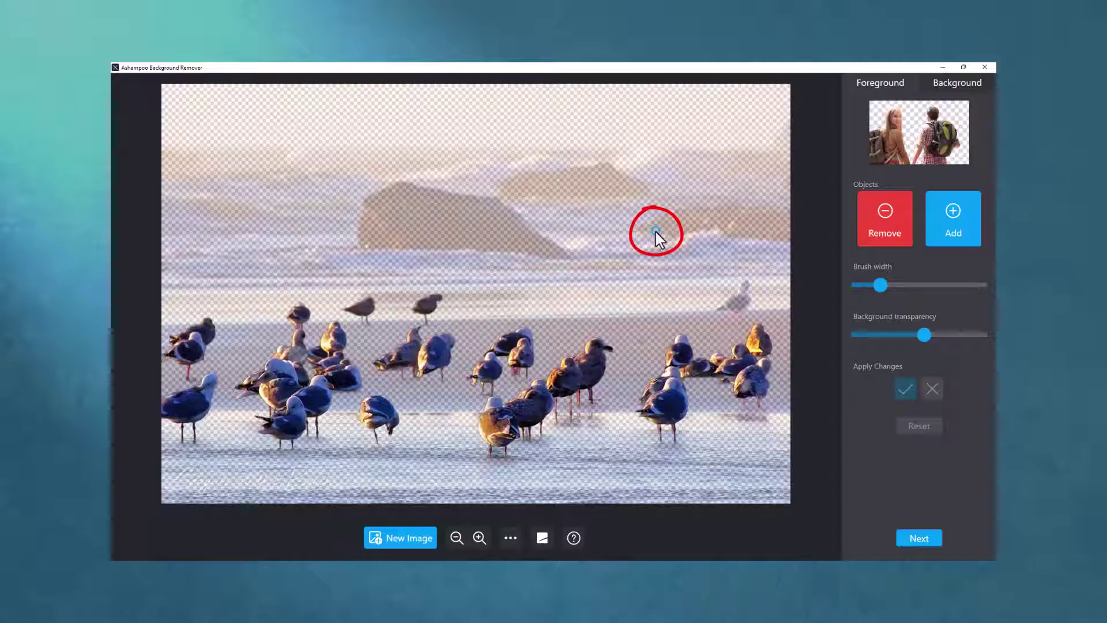
scroll(657, 236, up, 5)
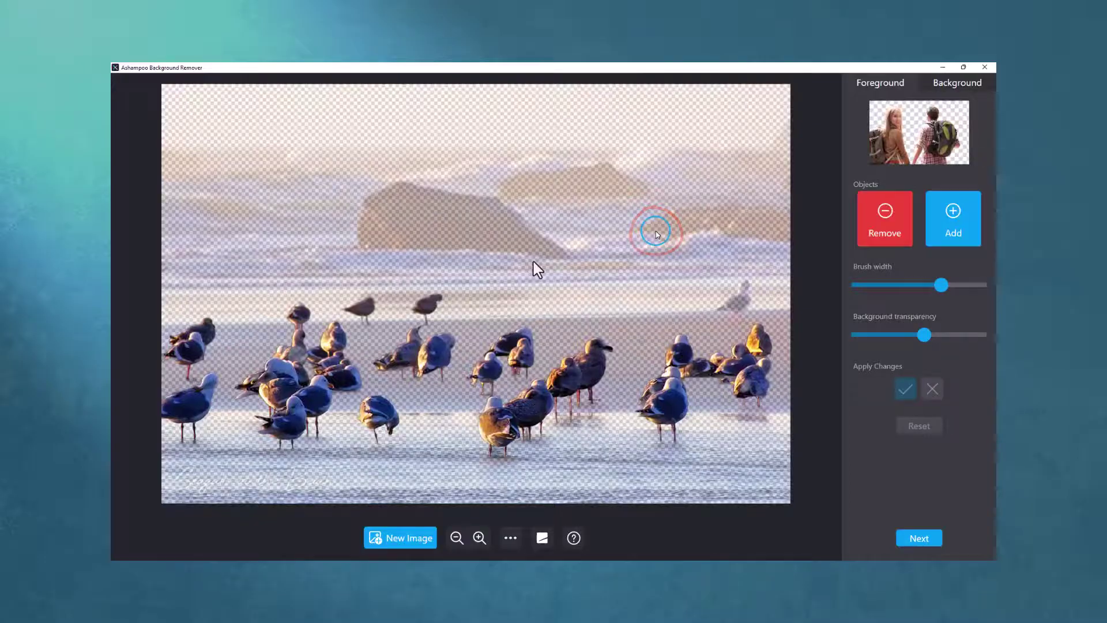
- Zoom in and paint the standing, lower and small left gulls red for removal
scroll(410, 288, up, 3)
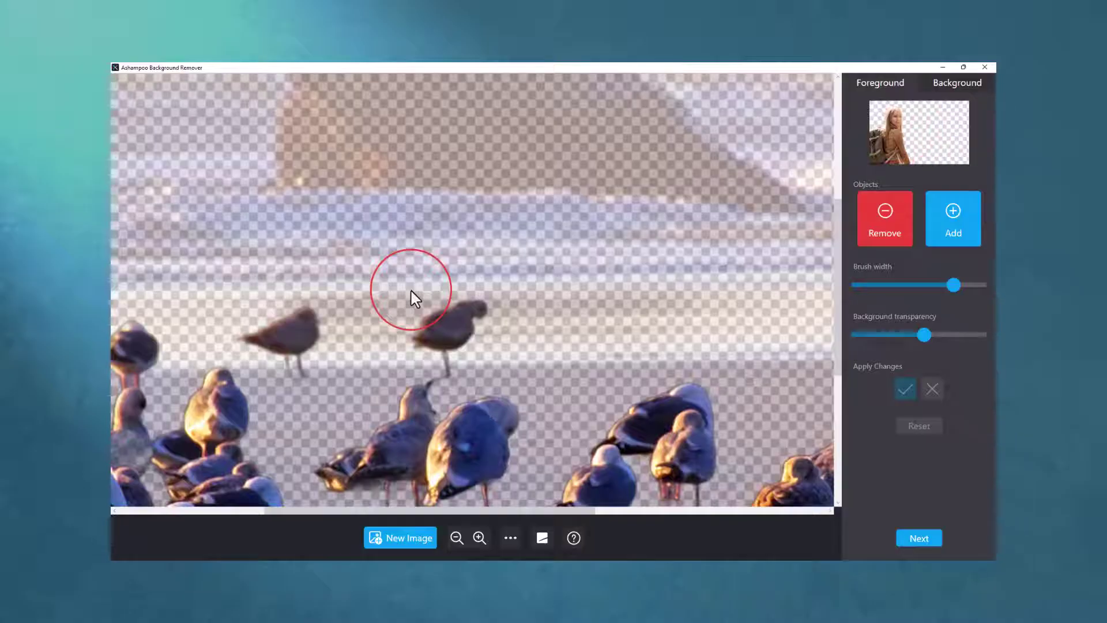
scroll(412, 292, down, 2)
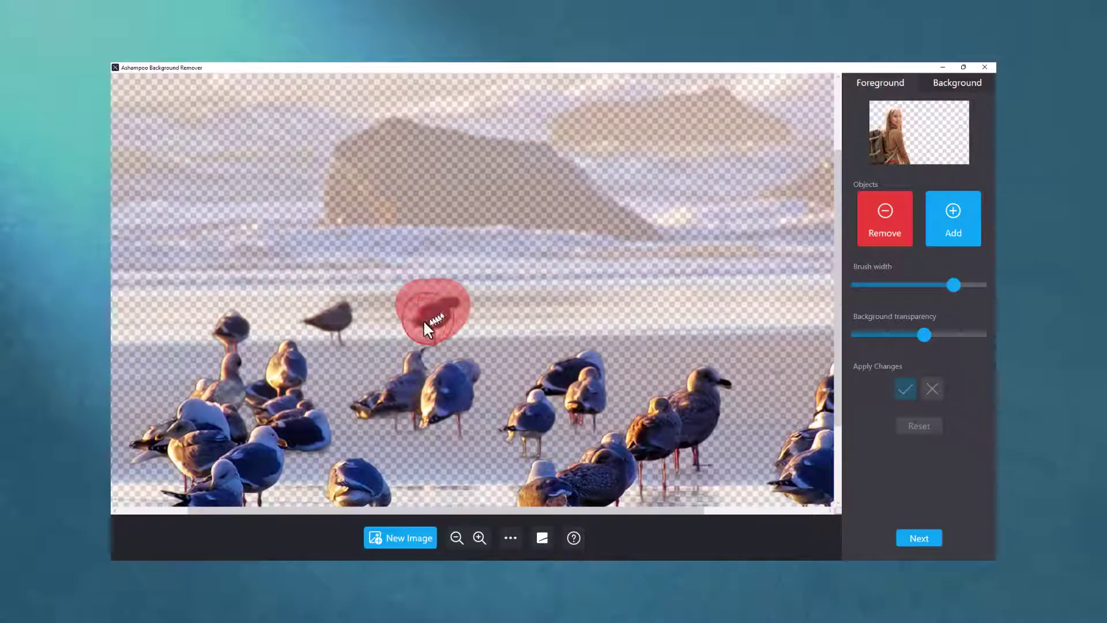
mouse_move(406, 412)
mouse_down()
mouse_move(424, 361)
mouse_move(431, 381)
mouse_move(468, 381)
mouse_move(456, 416)
mouse_move(580, 351)
mouse_up()
drag(513, 422, 528, 430)
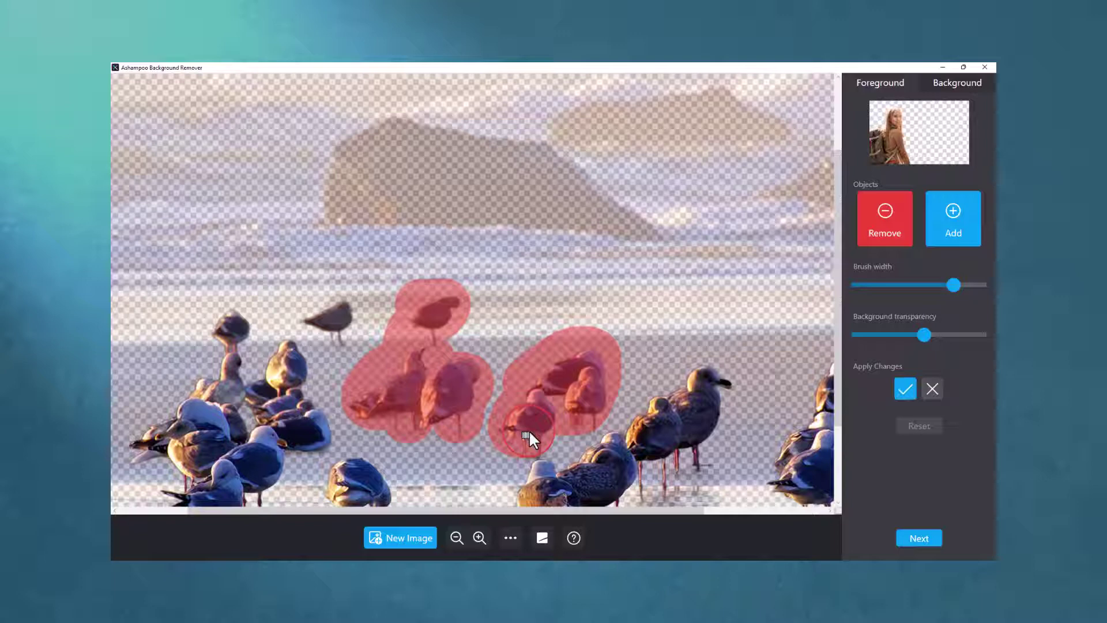
click(382, 333)
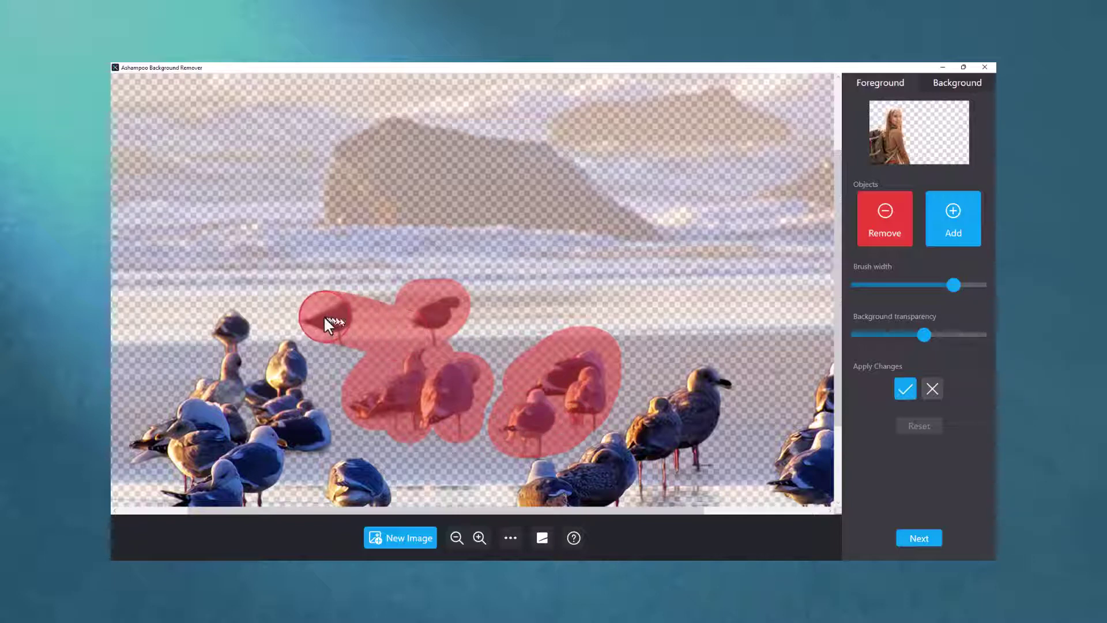
mouse_move(259, 310)
mouse_down()
mouse_move(217, 324)
mouse_move(260, 321)
mouse_up()
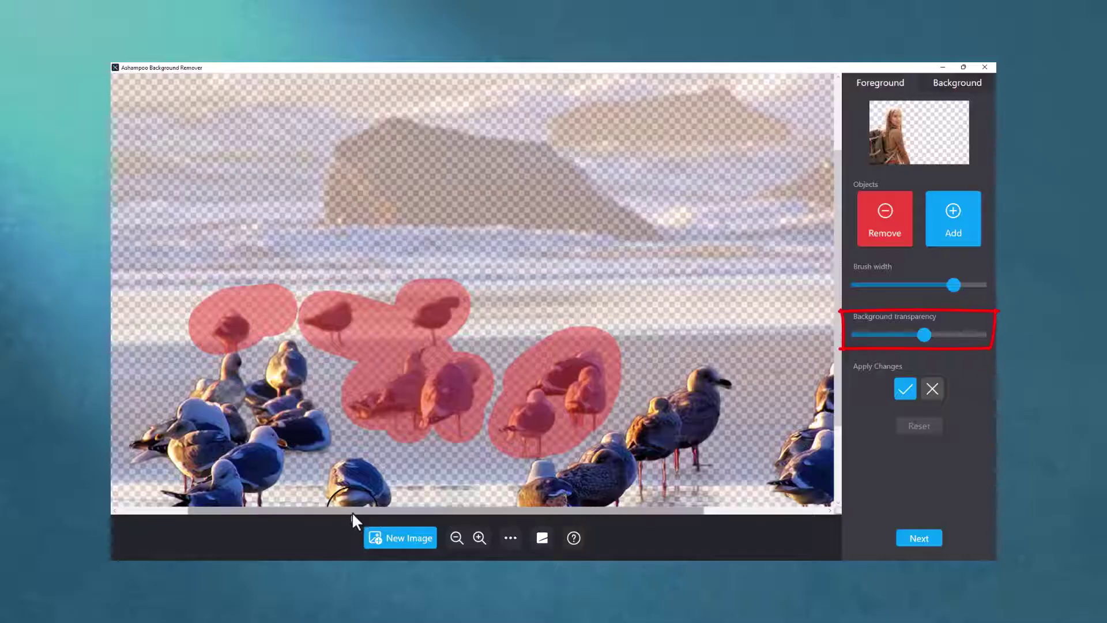
drag(351, 510, 474, 514)
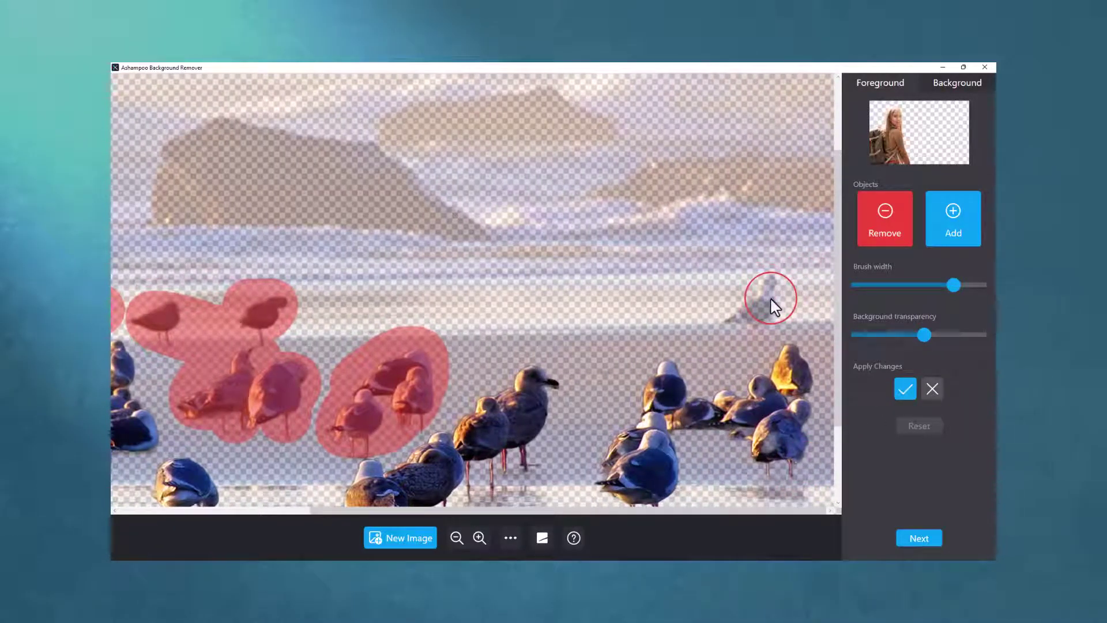
- Lower the Background transparency and switch to the Add brush for keeping areas
scroll(772, 306, down, 5)
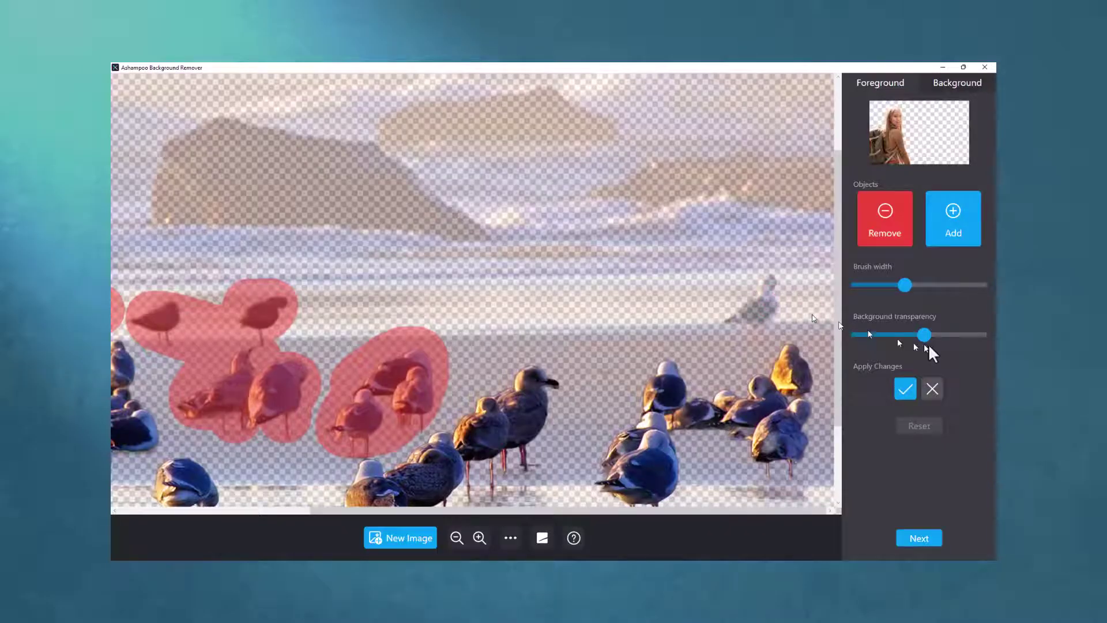
mouse_move(924, 334)
mouse_down()
mouse_move(950, 335)
mouse_move(887, 340)
mouse_up()
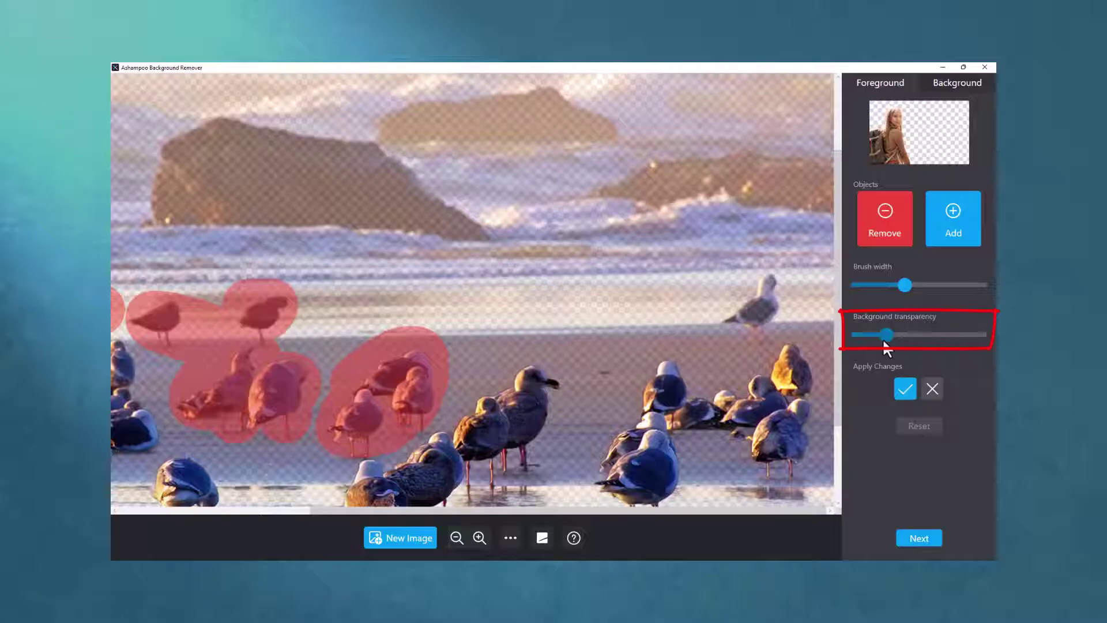
click(954, 234)
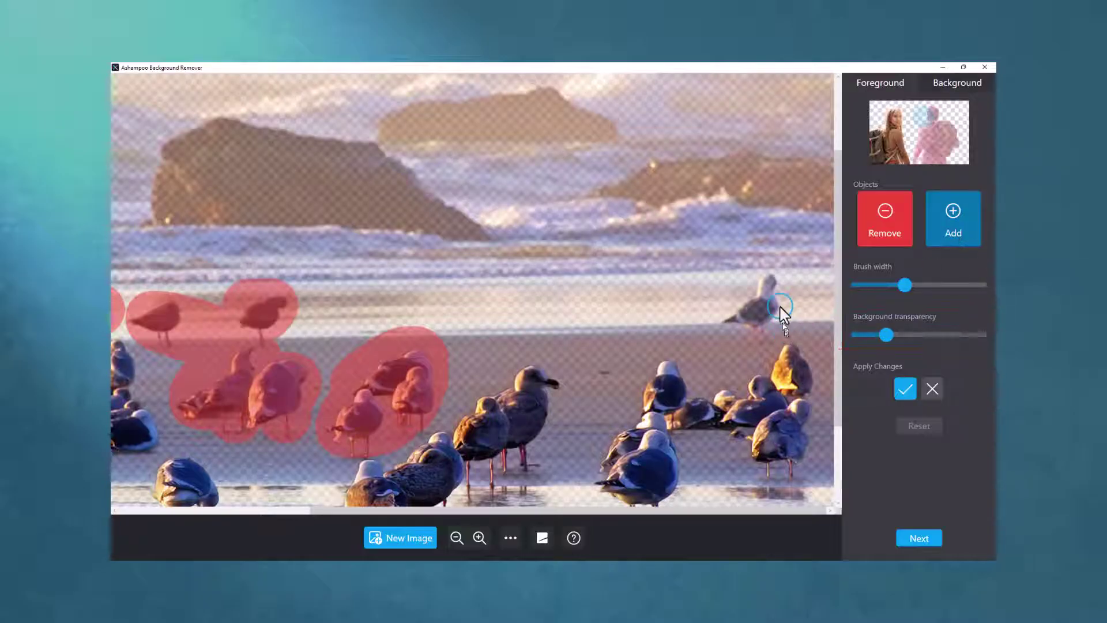
- Paint the lone right-hand gull and its beak blue to keep it
scroll(755, 305, down, 3)
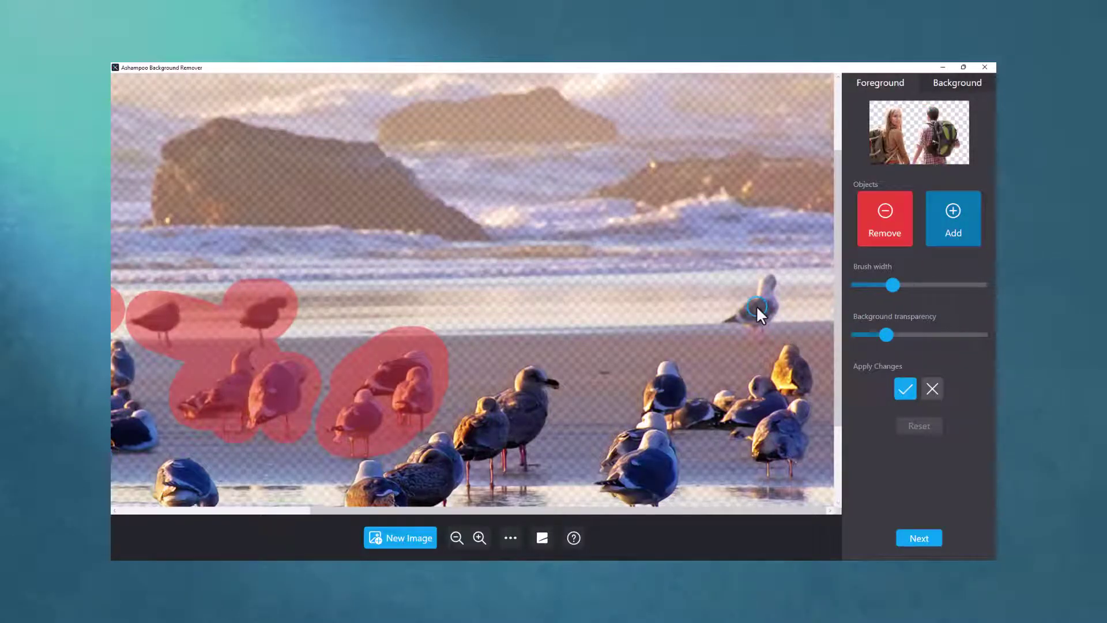
mouse_move(756, 303)
mouse_down()
mouse_move(741, 313)
mouse_move(768, 312)
mouse_move(769, 281)
mouse_up()
scroll(755, 313, down, 4)
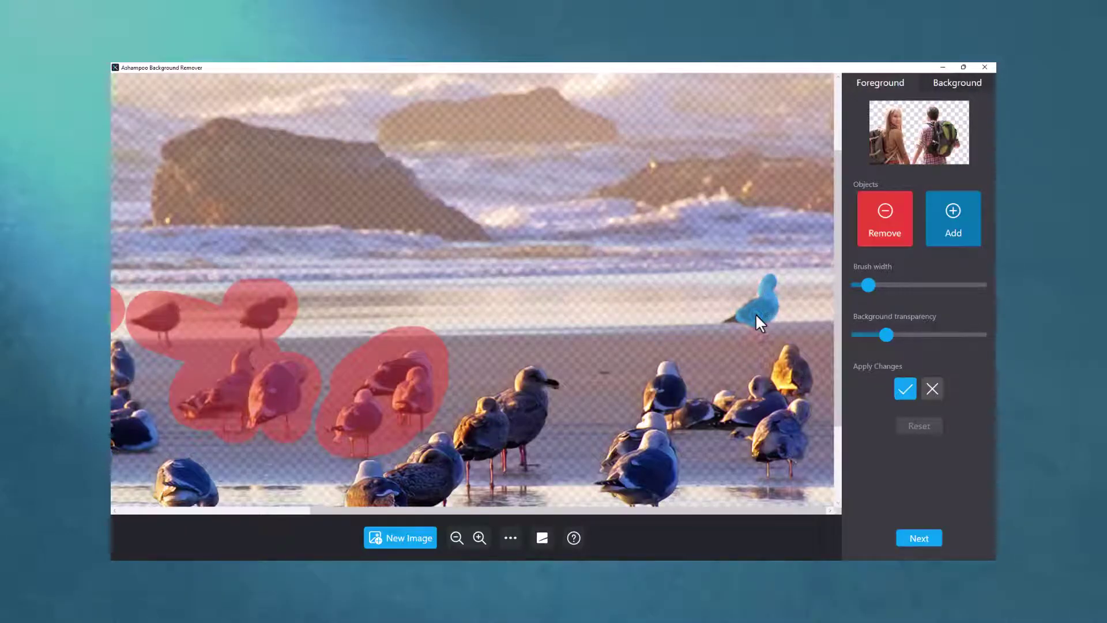
drag(738, 317, 725, 321)
- Zoom out, apply the keep and remove corrections, and continue to the background step
scroll(790, 344, down, 3)
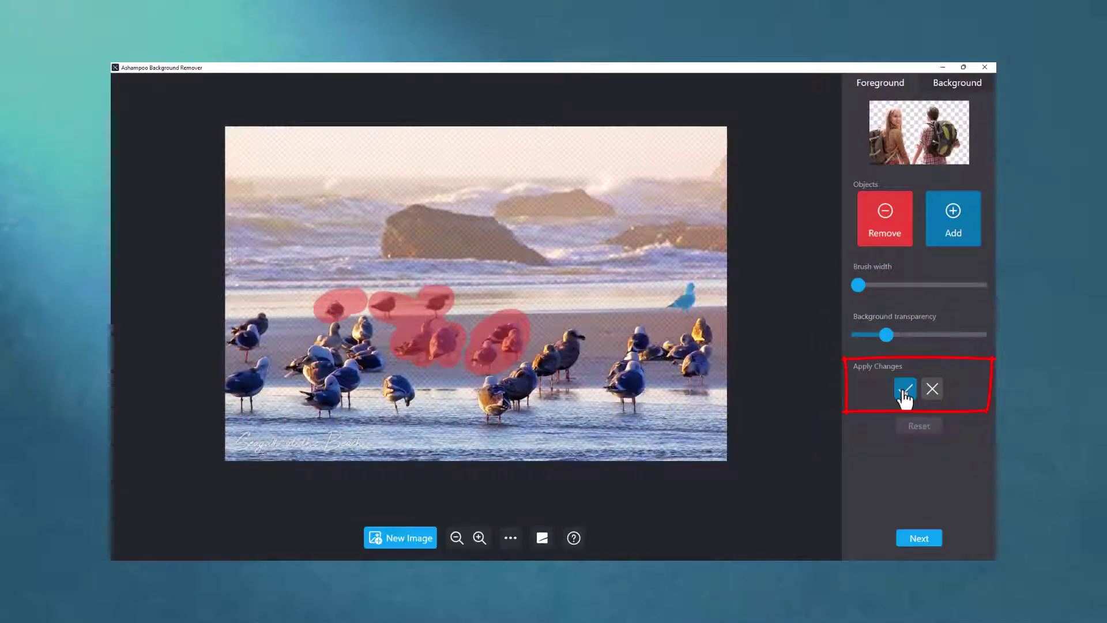
click(903, 394)
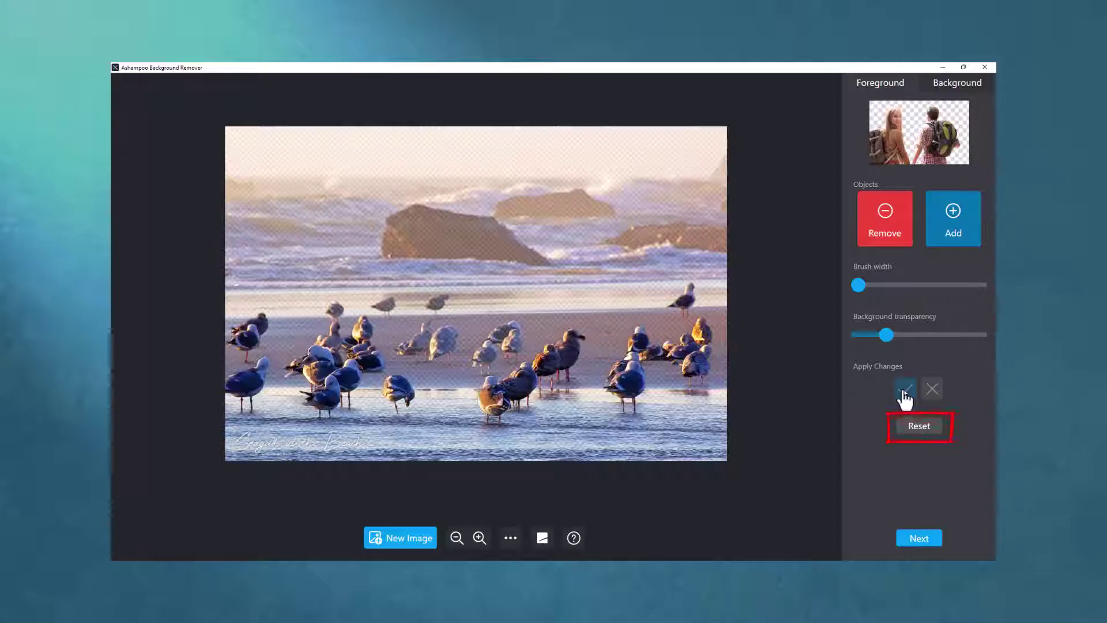
click(926, 541)
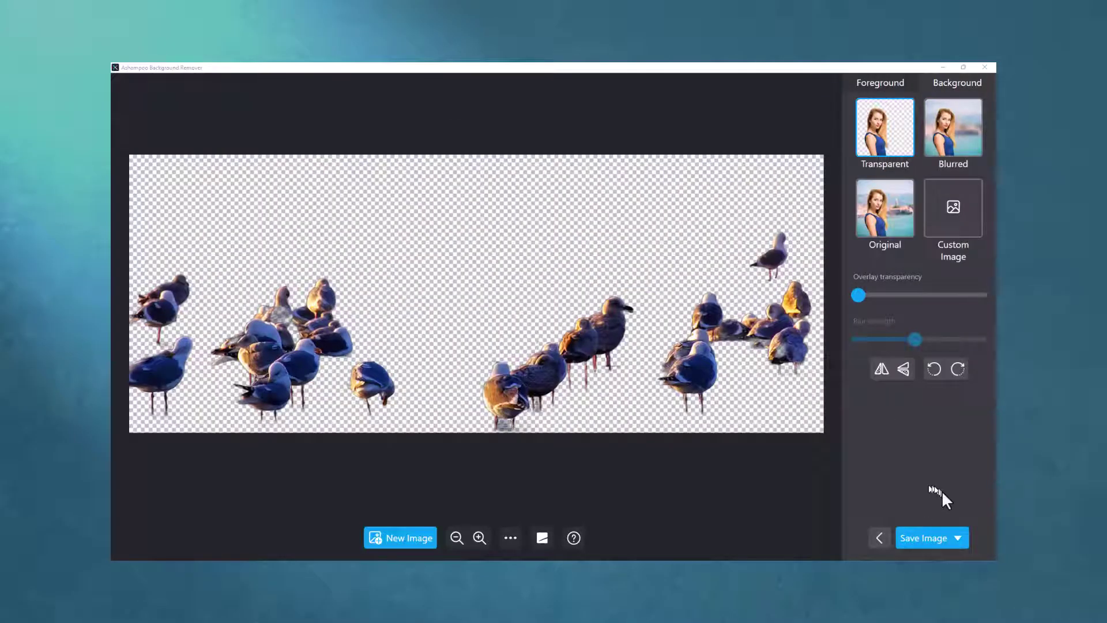
click(928, 536)
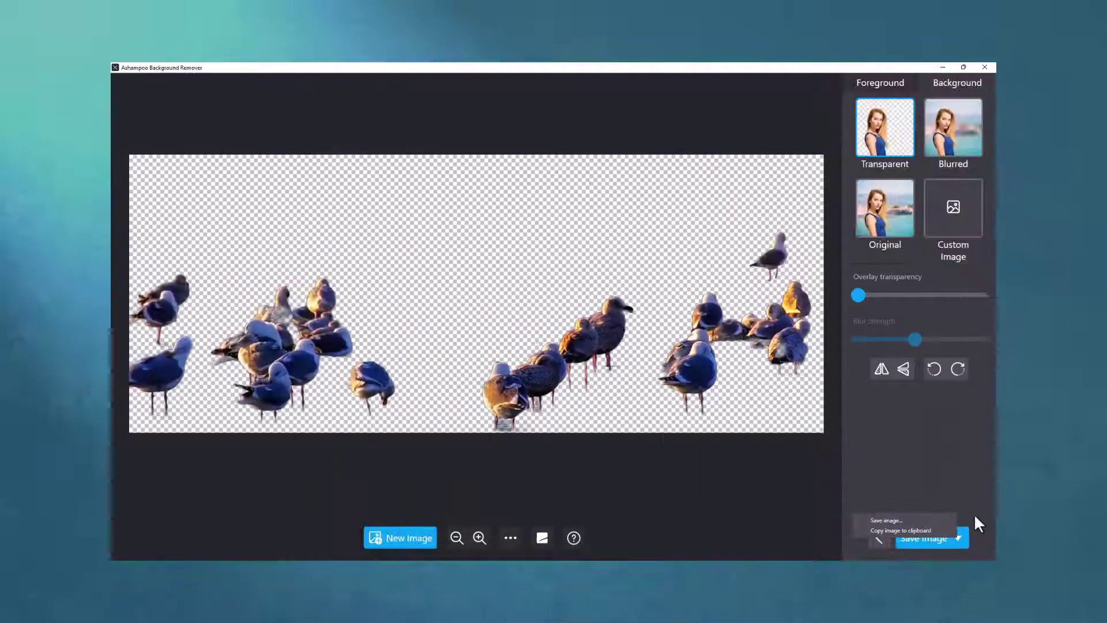
click(973, 513)
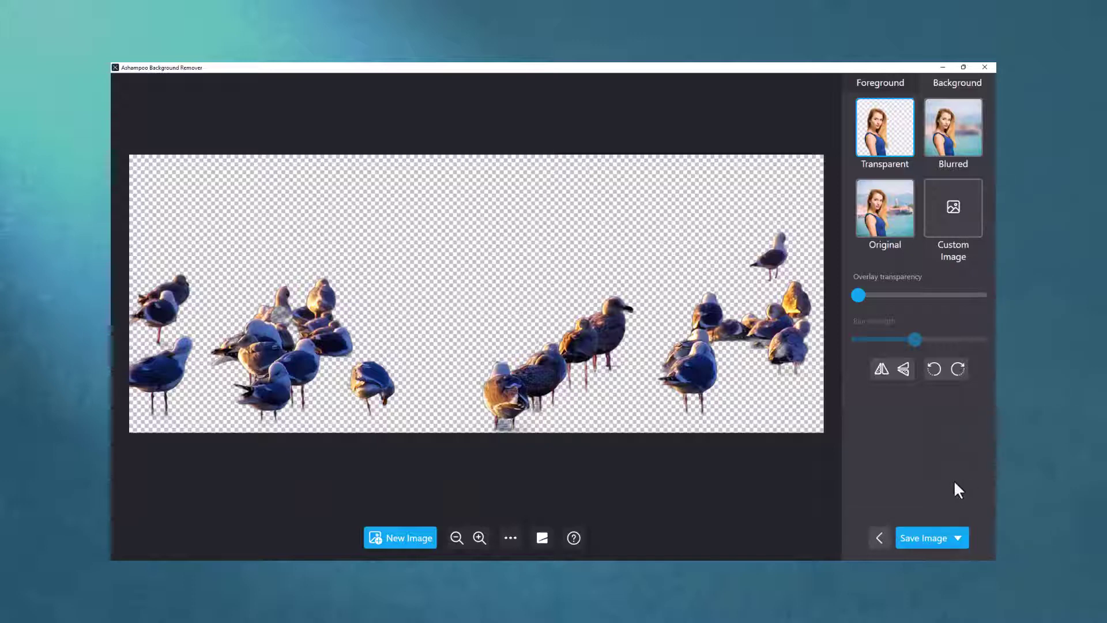
- Use a Blurred background with higher blur strength, compare with Original, and adjust overlay transparency
click(961, 131)
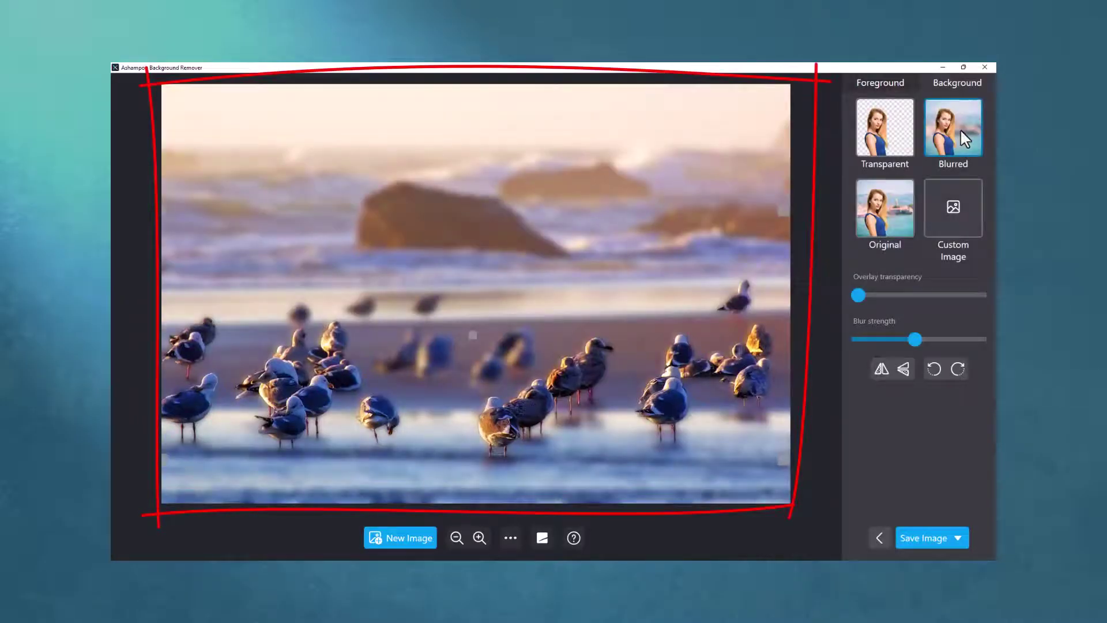
mouse_move(915, 339)
mouse_down()
mouse_move(955, 341)
mouse_move(932, 339)
mouse_up()
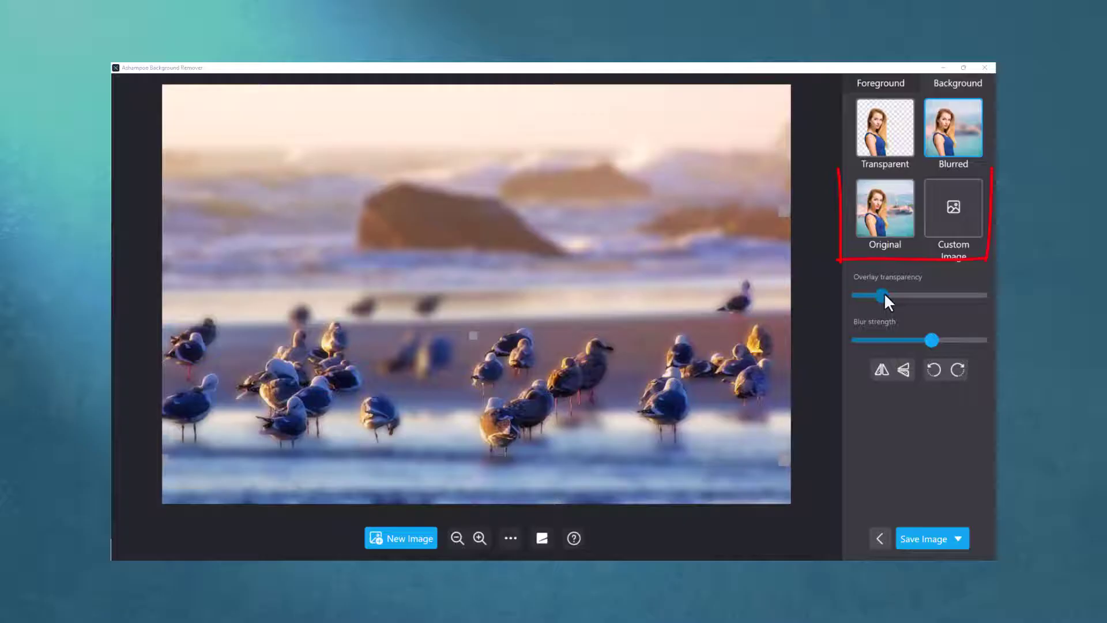
click(882, 217)
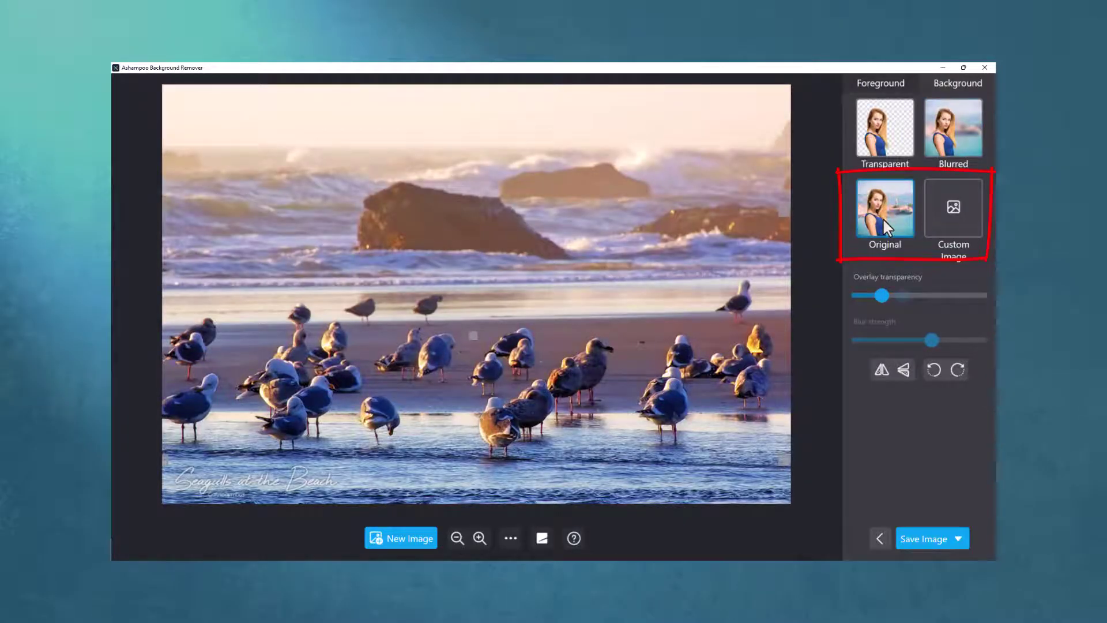
click(953, 128)
click(902, 295)
mouse_move(901, 296)
mouse_down()
mouse_move(881, 296)
mouse_move(931, 296)
mouse_up()
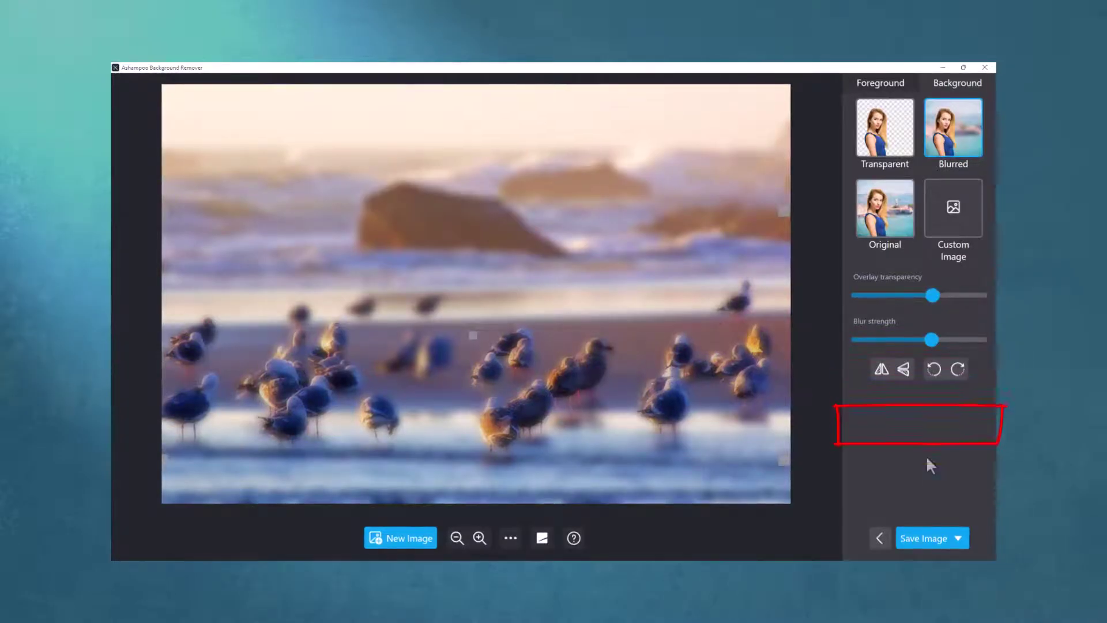
- Open the Save As dialog proposing Seagulls.png as a PNG file
click(941, 538)
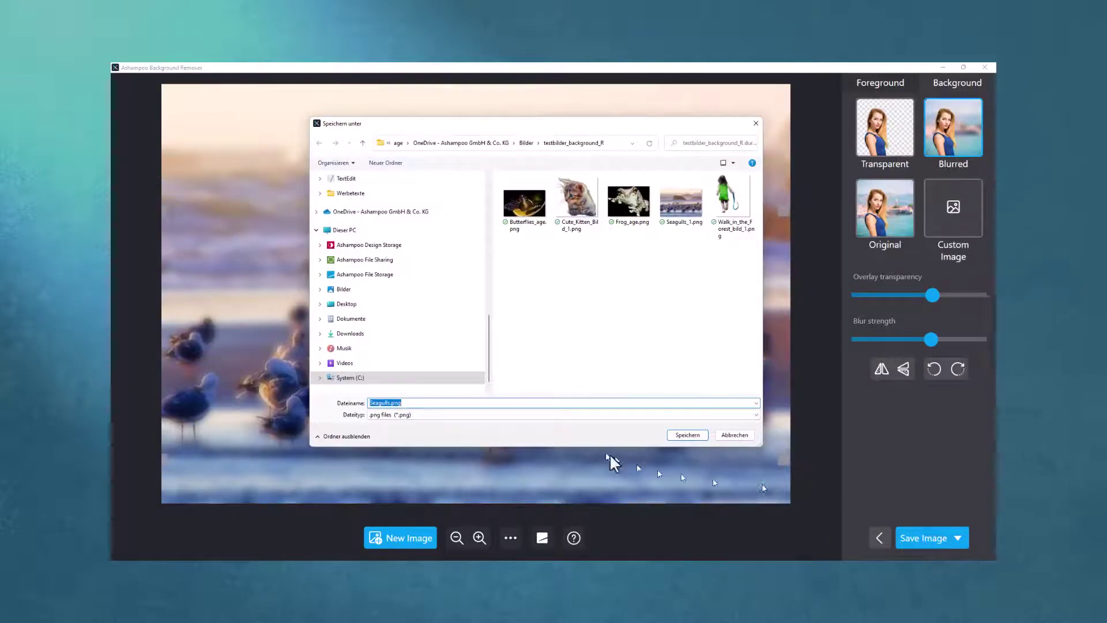